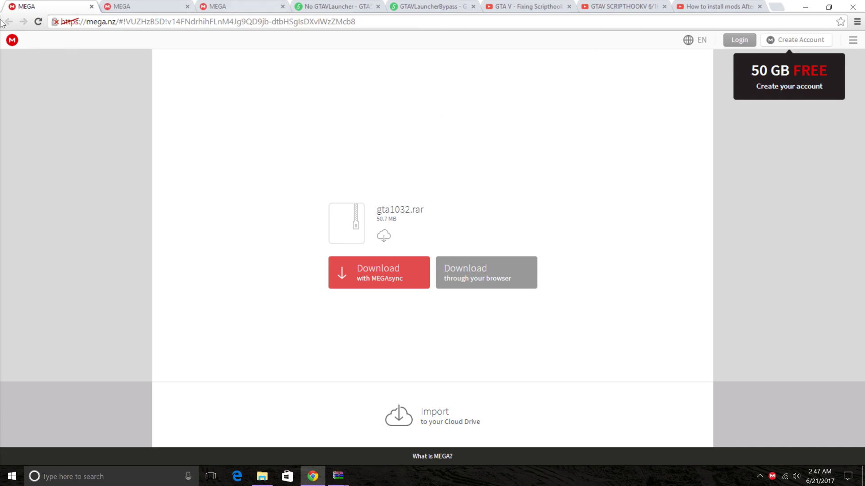
# Switch from the MEGA gta1032.rar page to the 'GTA V - Fixing ScripthookV critical error' video
pyautogui.click(523, 5)
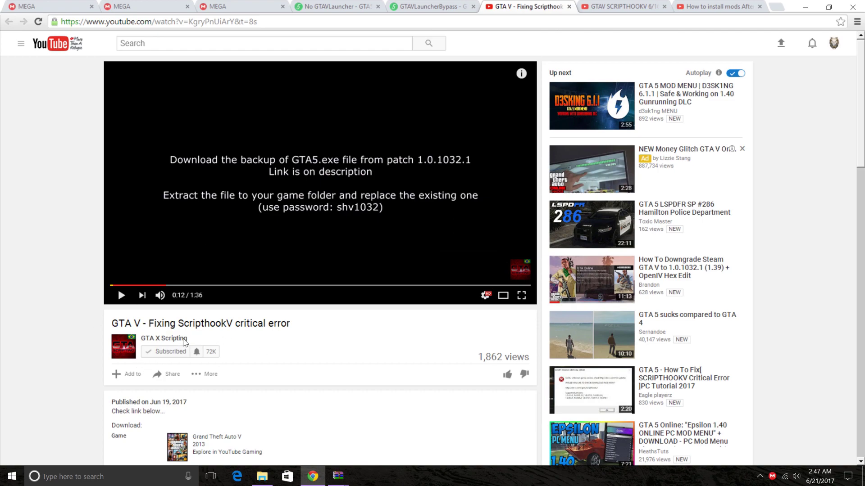
# Cycle through the ScriptHookV and How to install mods videos, then go back to the gta1032.rar MEGA page
pyautogui.hotkey('ctrl', 'Tab')
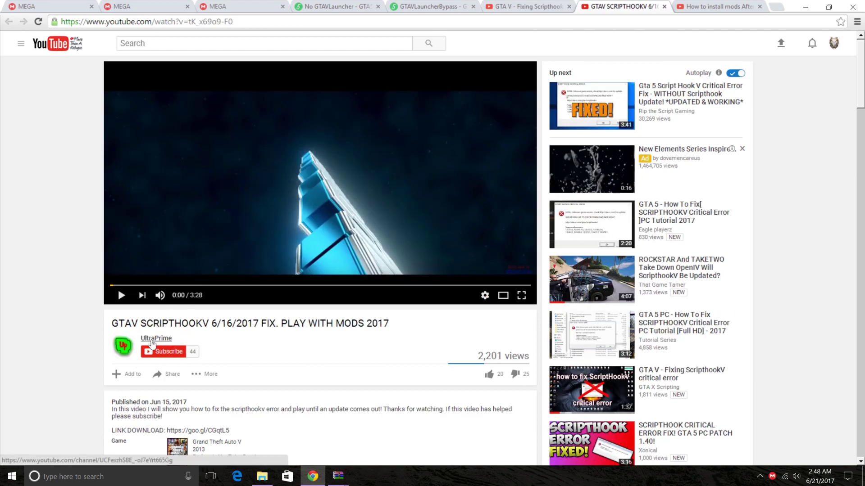
pyautogui.hotkey('ctrl', 'Tab')
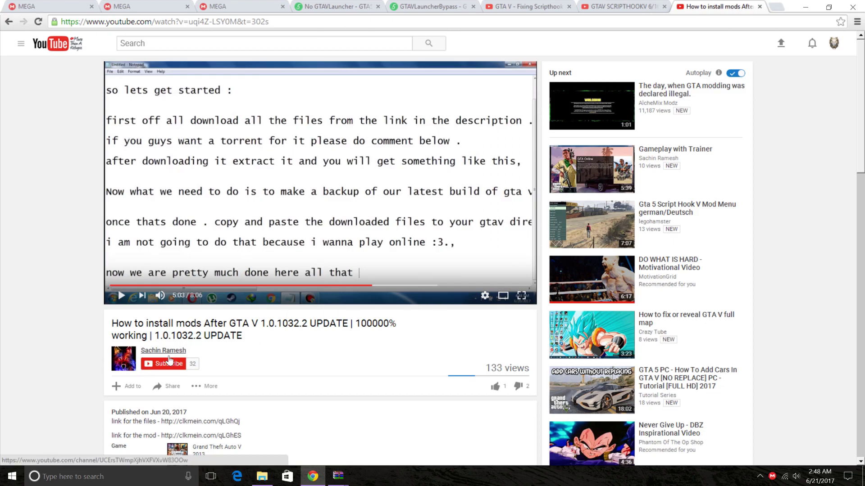
pyautogui.moveTo(183, 355)
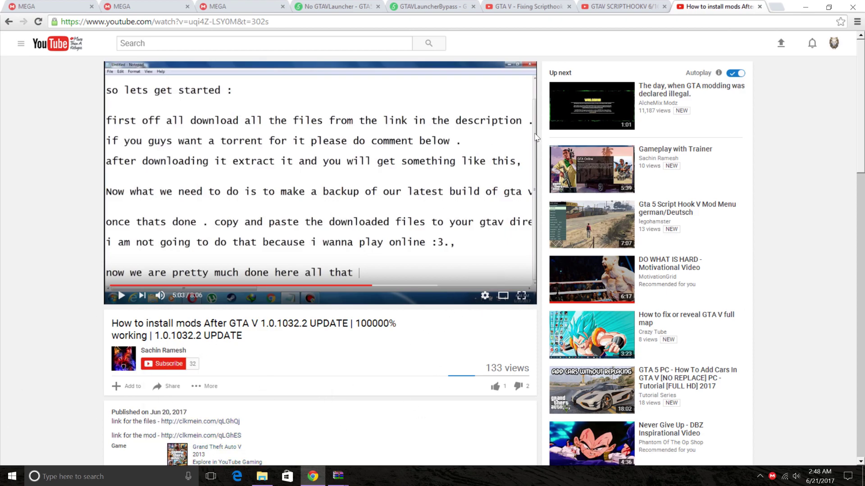
pyautogui.click(593, 4)
pyautogui.click(517, 6)
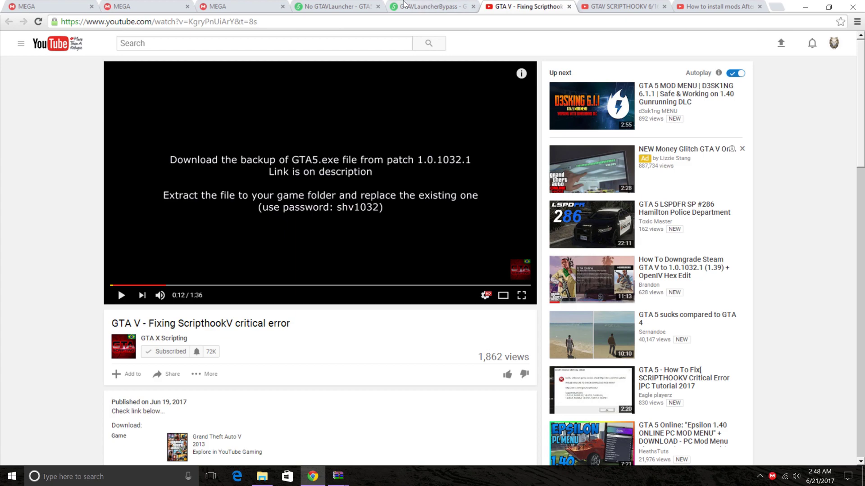
pyautogui.click(58, 5)
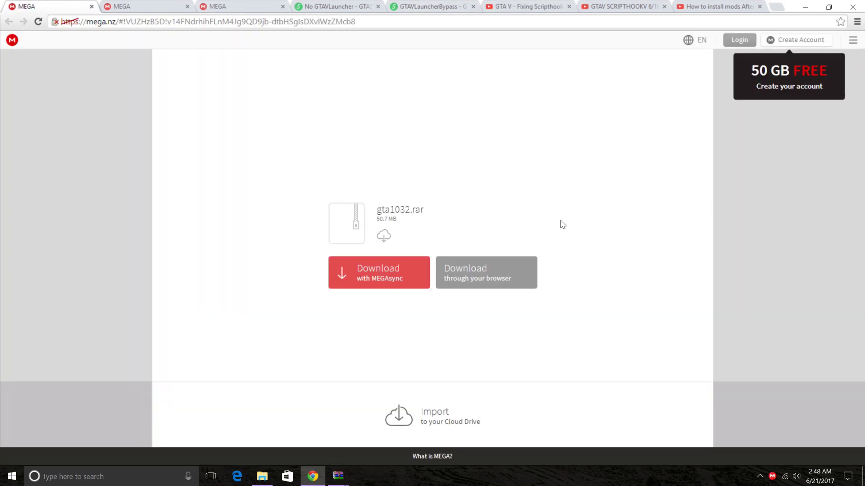
# In Grand Theft Auto V, multi-select update, GTA5, GTAVLauncher, NvPmApi.Core.win64.dll, PlayGTAV and version, then copy them
pyautogui.click(258, 481)
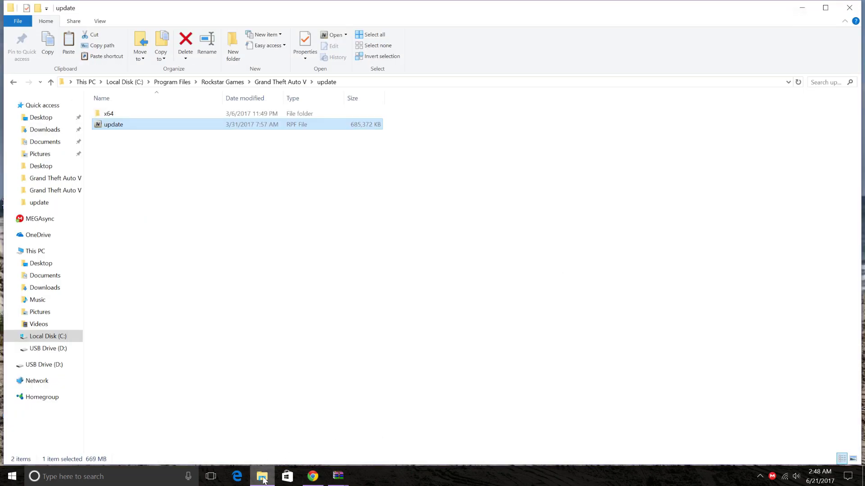
pyautogui.click(279, 82)
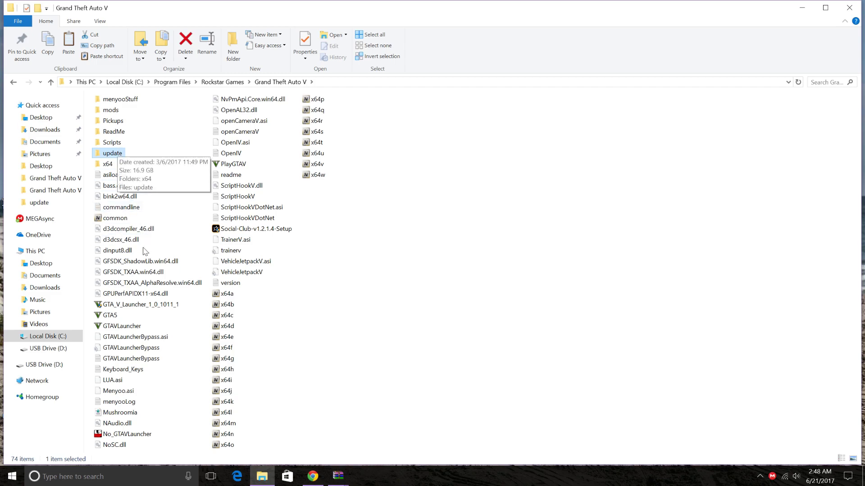
pyautogui.keyDown('ctrl'); pyautogui.click(111, 315); pyautogui.keyUp('ctrl')
pyautogui.keyDown('ctrl'); pyautogui.click(116, 327); pyautogui.keyUp('ctrl')
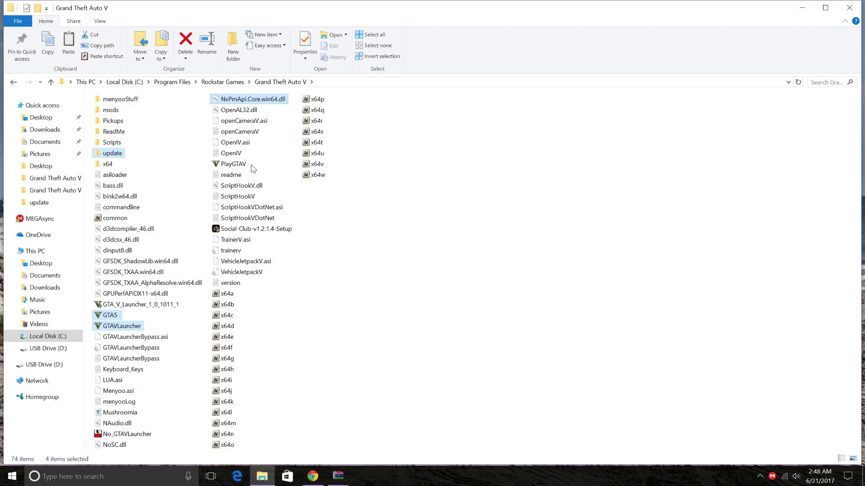
pyautogui.keyDown('ctrl'); pyautogui.click(231, 165); pyautogui.keyUp('ctrl')
pyautogui.keyDown('ctrl'); pyautogui.click(233, 286); pyautogui.keyUp('ctrl')
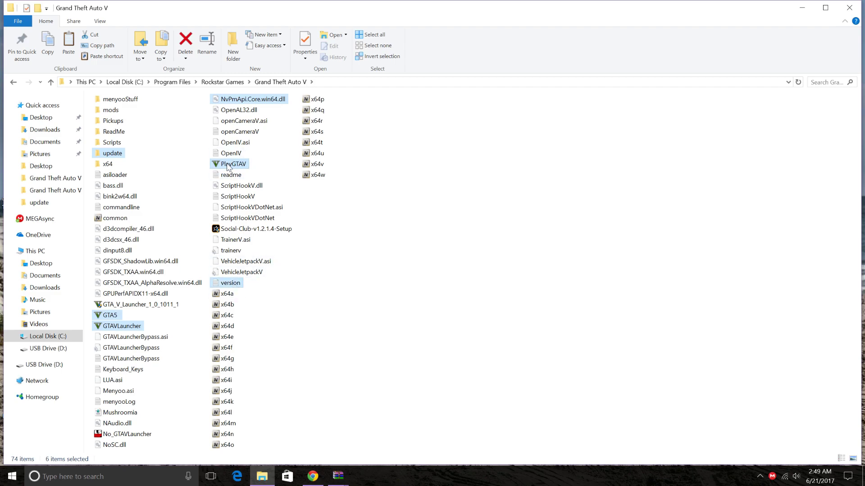
pyautogui.rightClick(229, 165)
pyautogui.click(251, 283)
# Create a new folder on the desktop named 'important'
pyautogui.click(801, 9)
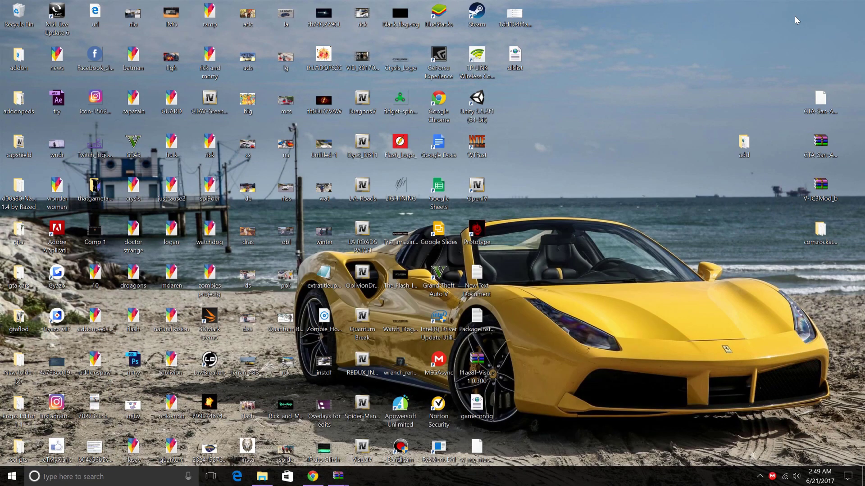
pyautogui.rightClick(621, 91)
pyautogui.moveTo(651, 185)
pyautogui.click(756, 189)
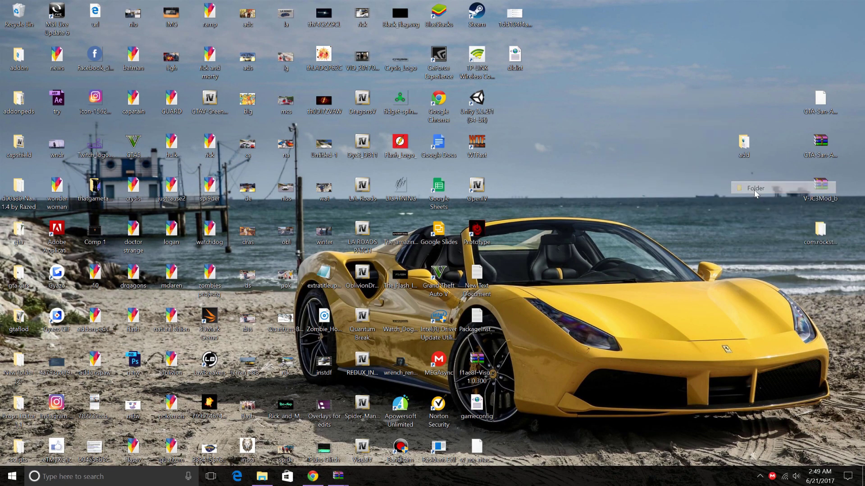
pyautogui.write('important')
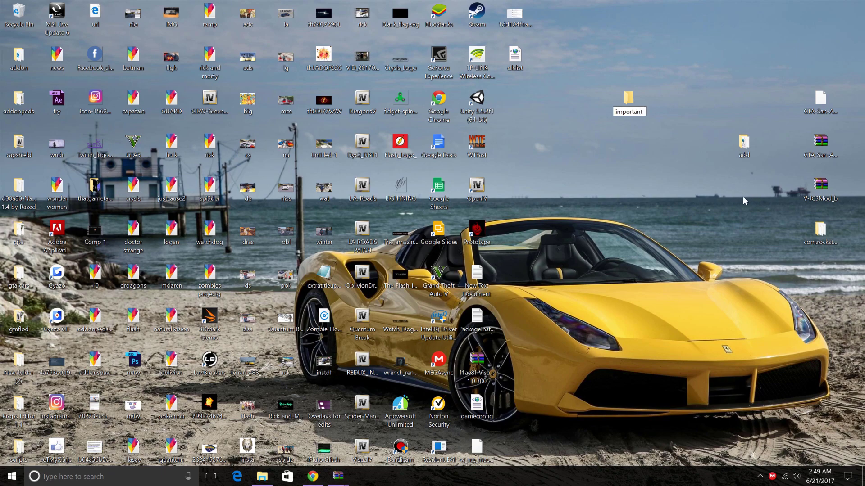
pyautogui.press('Return')
# Paste the copied game files into the 'important' folder
pyautogui.doubleClick(633, 109)
pyautogui.rightClick(378, 228)
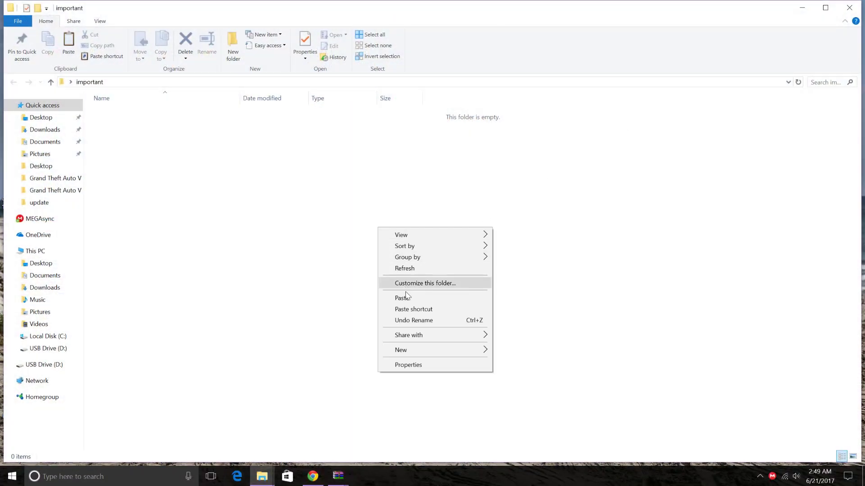
pyautogui.click(405, 299)
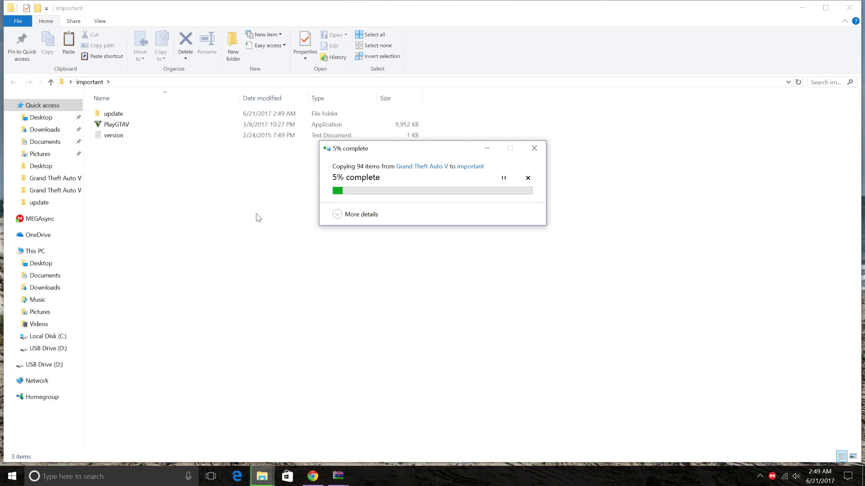
# Cancel the stalled copy, re-paste the six items into 'important', then return to Grand Theft Auto V
pyautogui.click(535, 147)
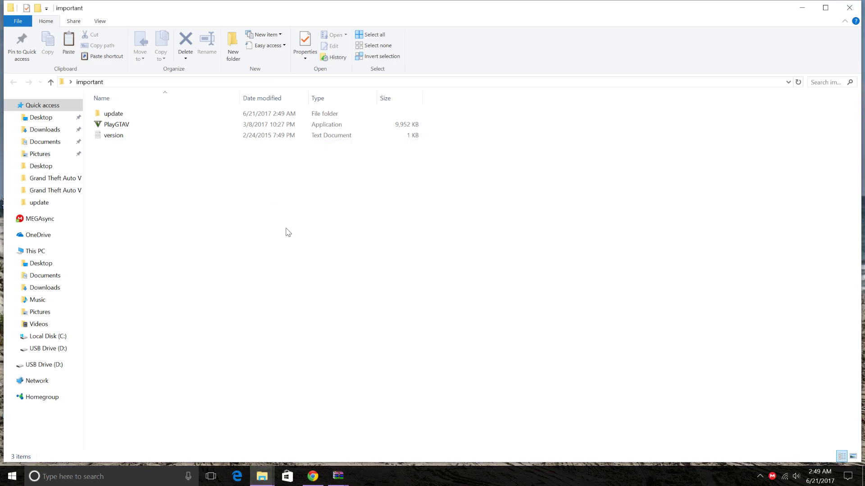
pyautogui.rightClick(287, 227)
pyautogui.click(314, 297)
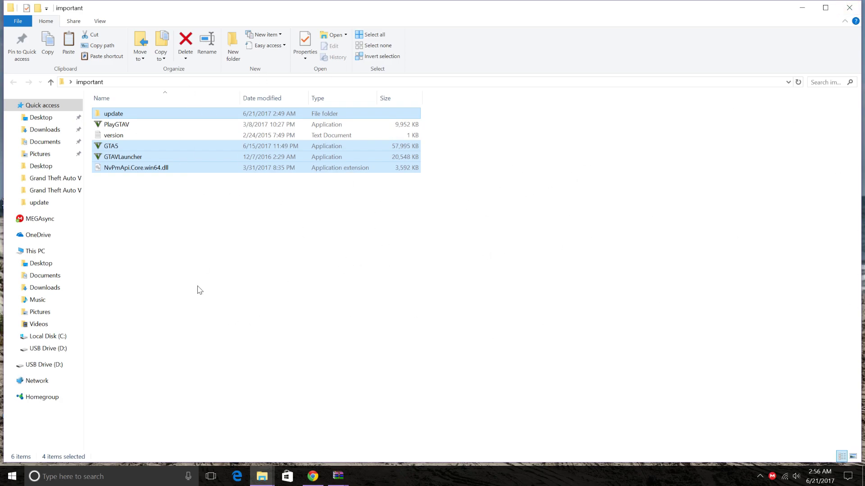
pyautogui.click(857, 4)
pyautogui.click(262, 477)
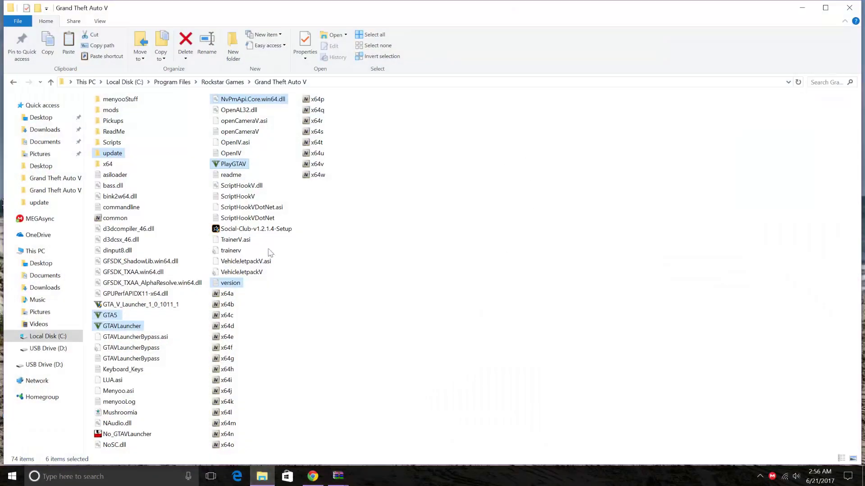
pyautogui.moveTo(338, 476)
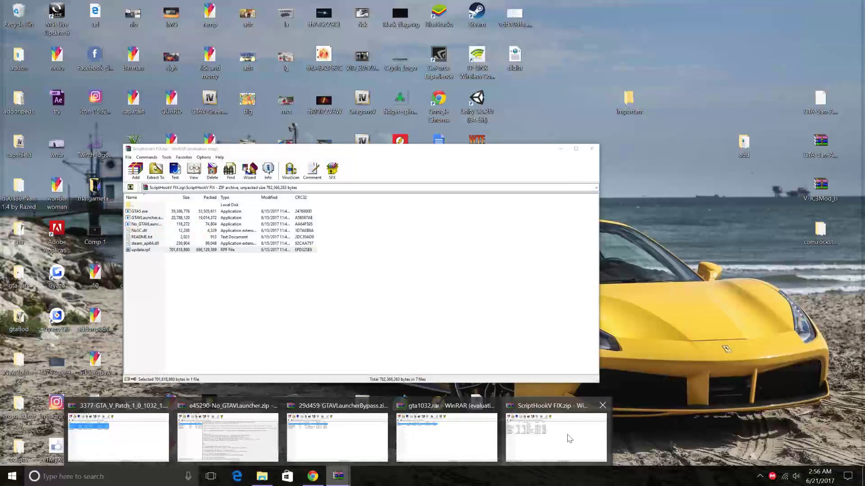
pyautogui.click(569, 436)
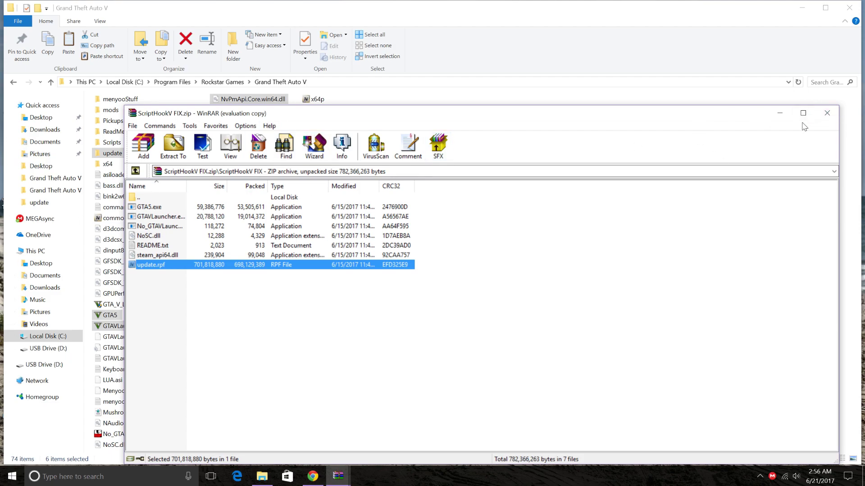
pyautogui.click(152, 256)
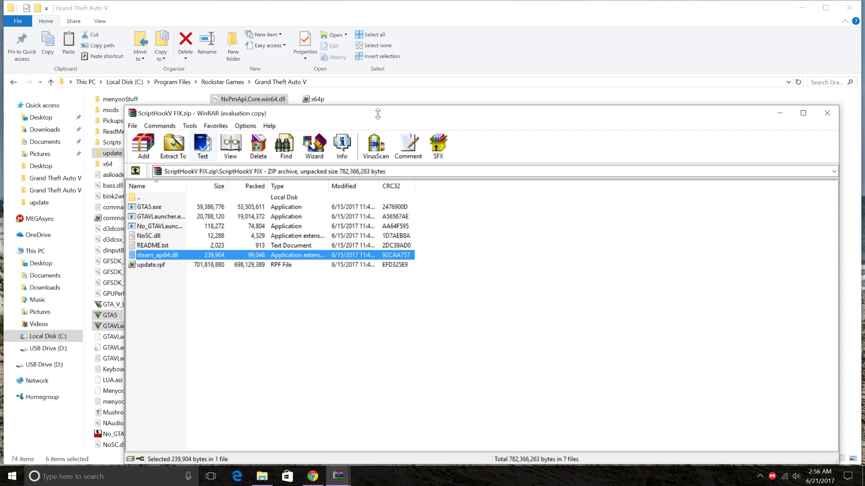
pyautogui.click(783, 114)
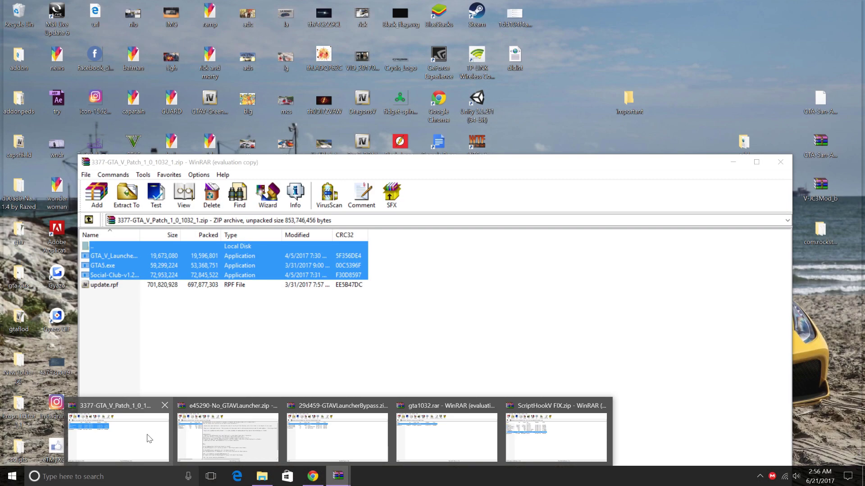
# Drag GTA_V_Launcher_1_0_1011_1.exe, GTA5.exe and the Social Club setup from the patch archive into the game folder, replacing originals
pyautogui.click(144, 437)
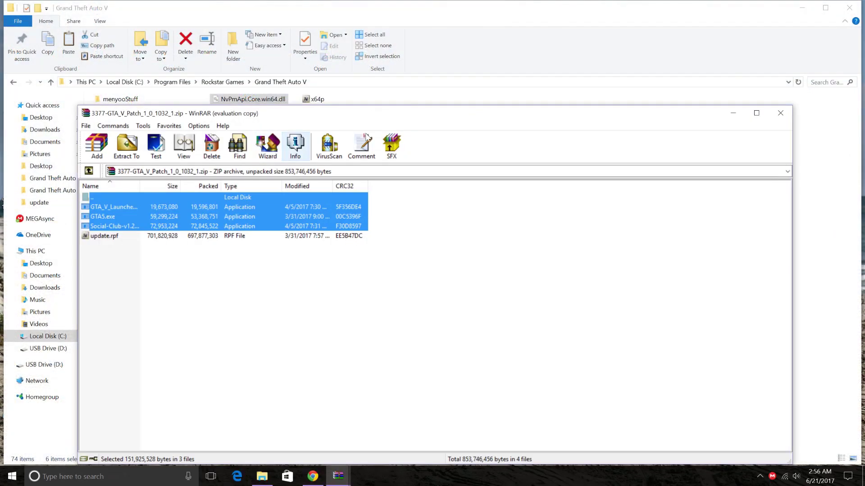
pyautogui.moveTo(316, 113); pyautogui.dragTo(628, 169)
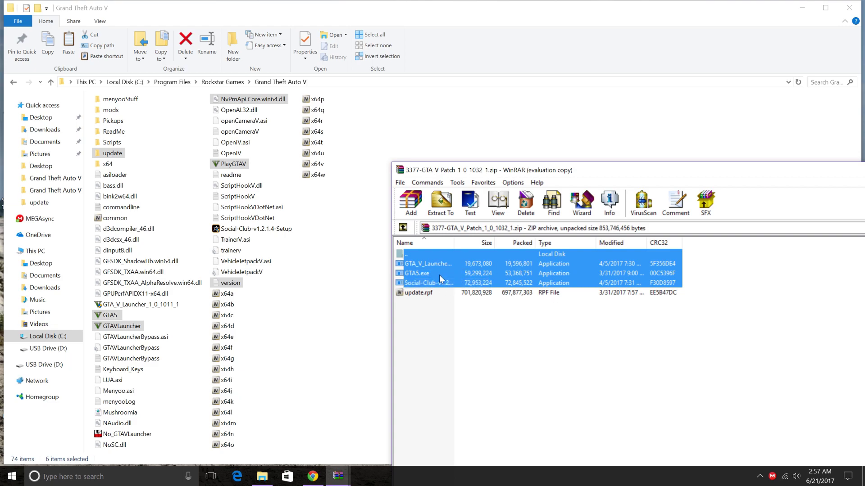
pyautogui.moveTo(392, 269); pyautogui.dragTo(348, 295)
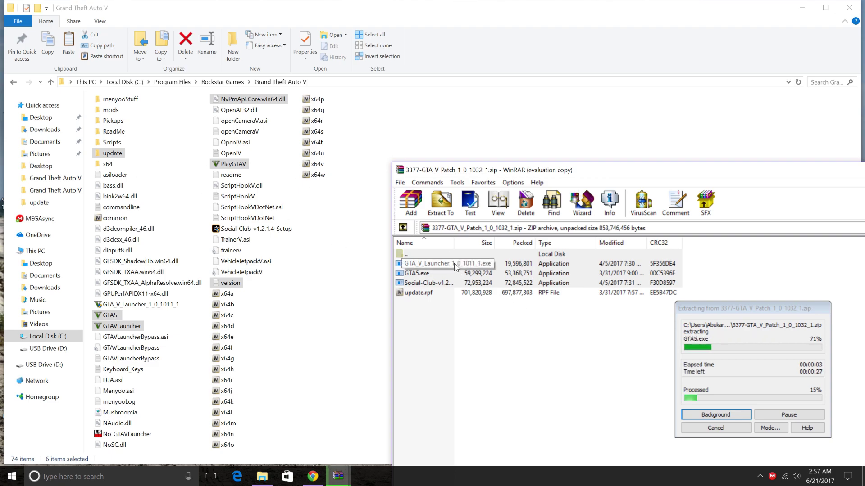
pyautogui.click(382, 213)
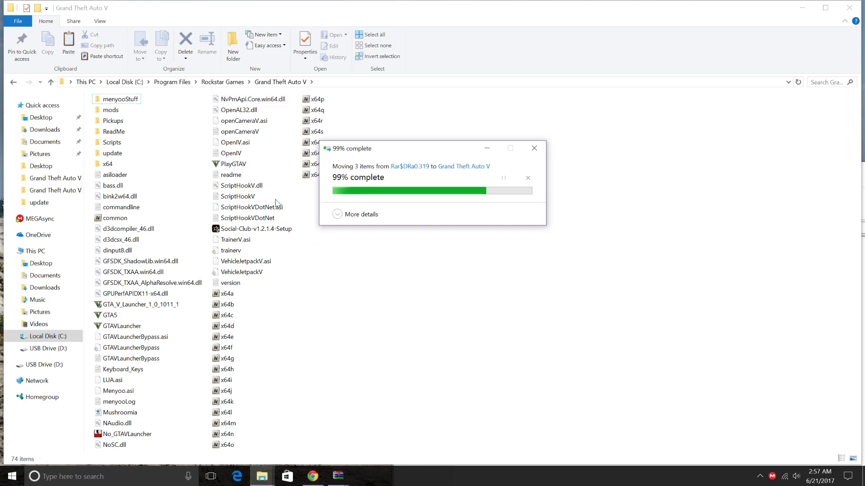
# In the update folder, delete the old update.rpf and extract the 1.0.1032 patch's update.rpf there
pyautogui.doubleClick(118, 154)
pyautogui.rightClick(154, 123)
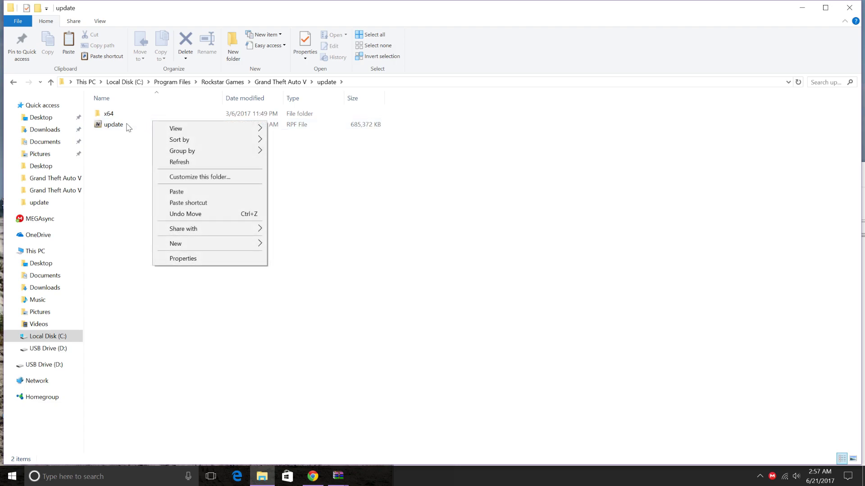
pyautogui.rightClick(101, 121)
pyautogui.click(151, 299)
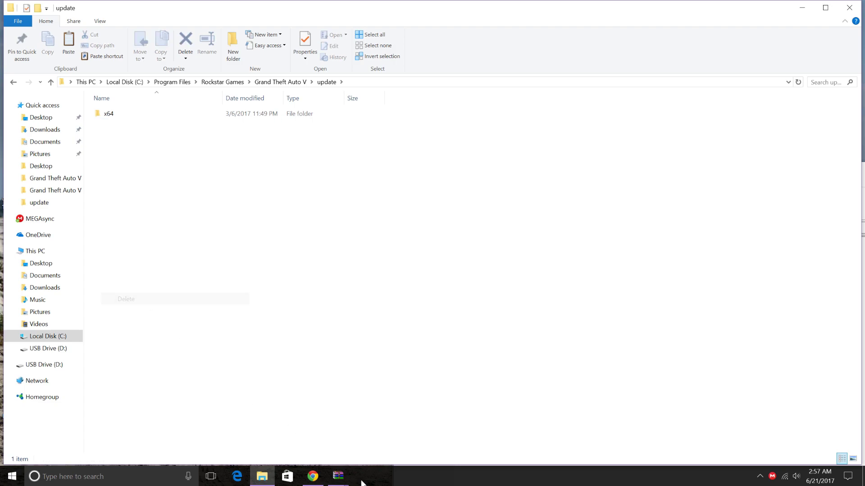
pyautogui.moveTo(338, 476)
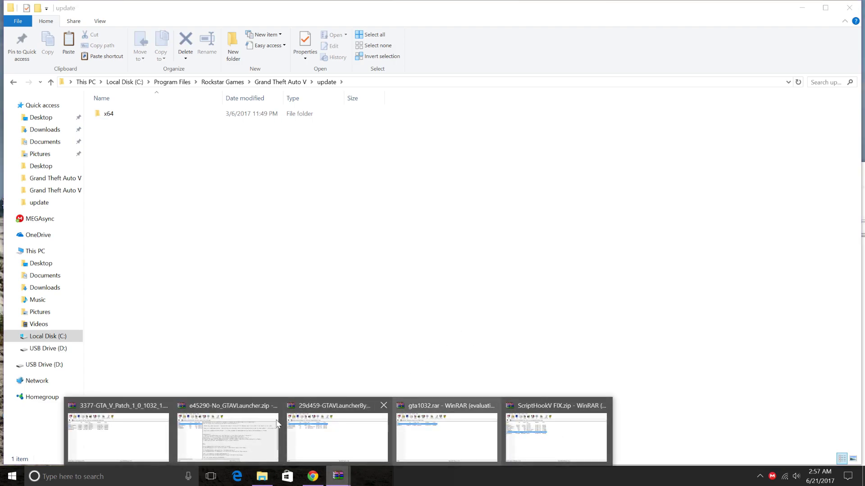
pyautogui.click(135, 428)
pyautogui.click(430, 292)
pyautogui.moveTo(220, 270); pyautogui.dragTo(221, 270)
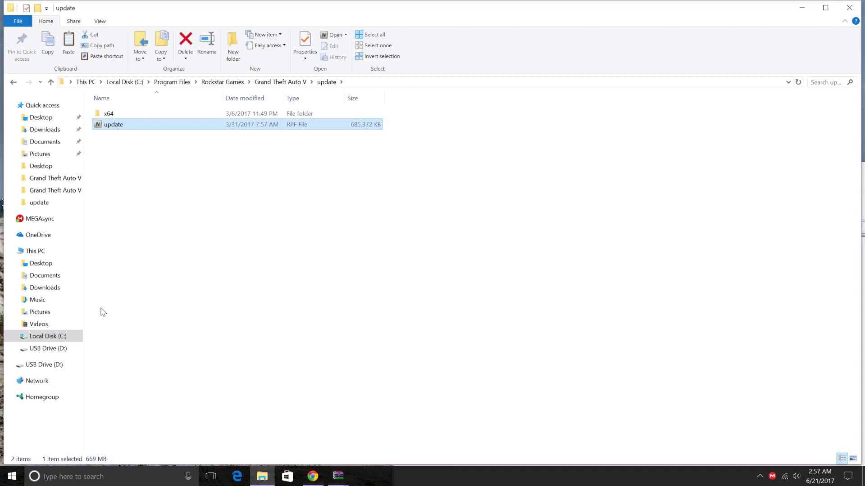
# Return to the Grand Theft Auto V folder and close the 3377-GTA_V_Patch archive window
pyautogui.click(13, 81)
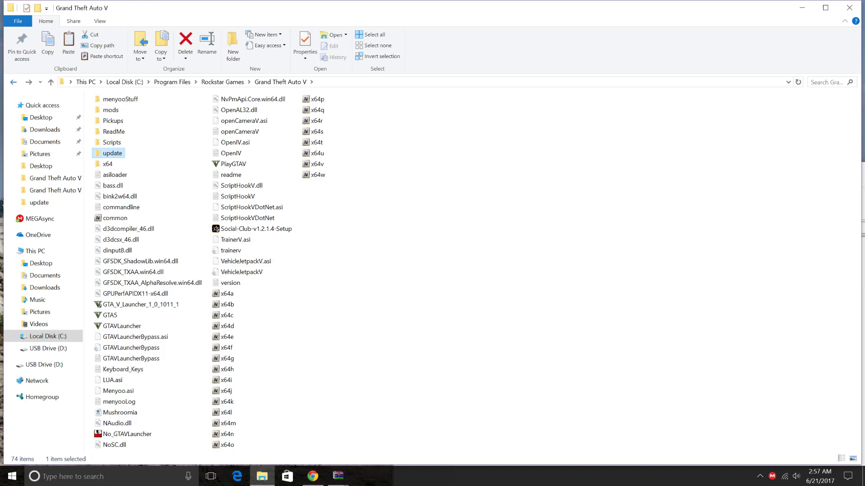
pyautogui.moveTo(338, 476)
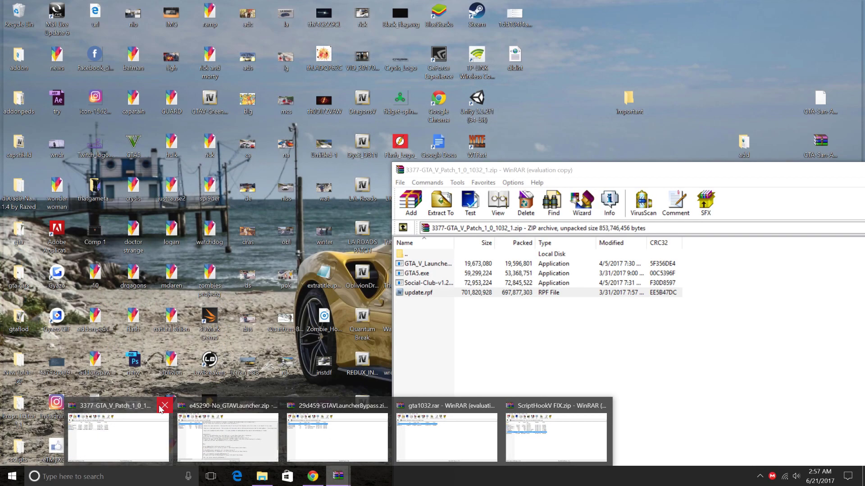
pyautogui.click(165, 406)
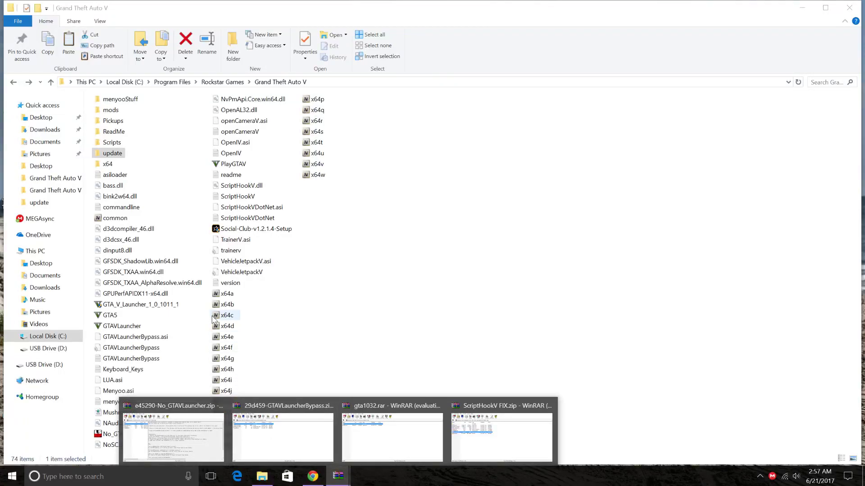
pyautogui.click(53, 106)
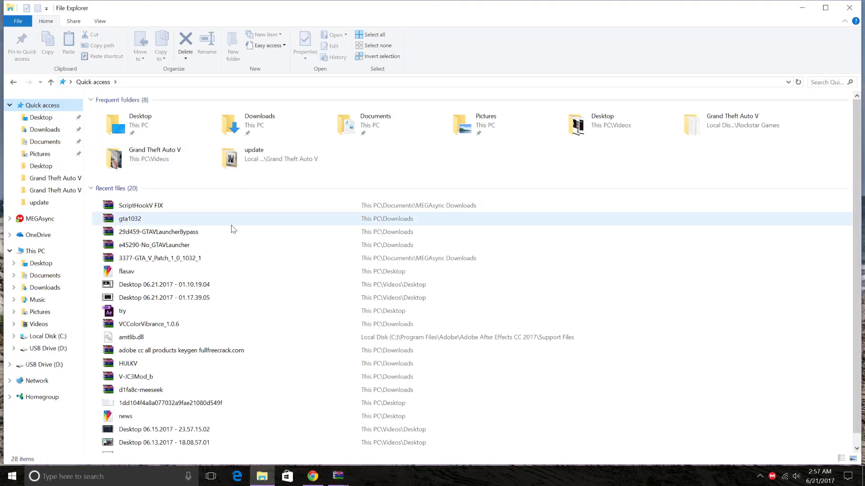
pyautogui.doubleClick(135, 220)
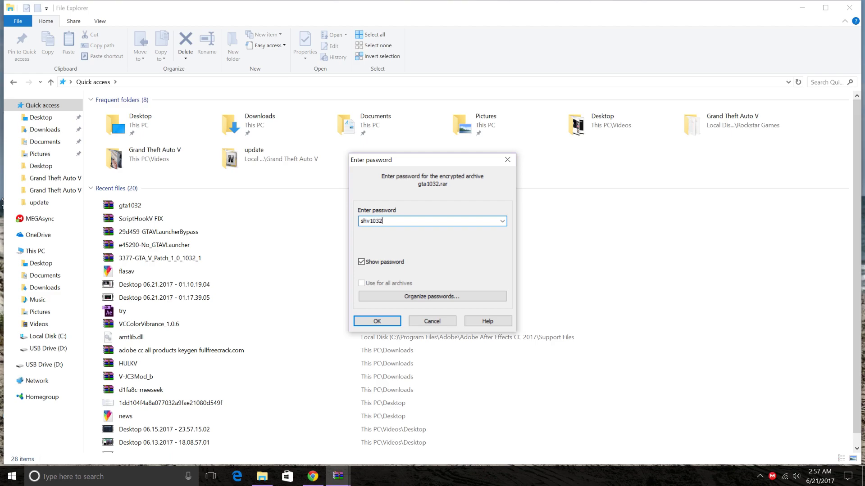
pyautogui.write('shv1032')
pyautogui.press('Return')
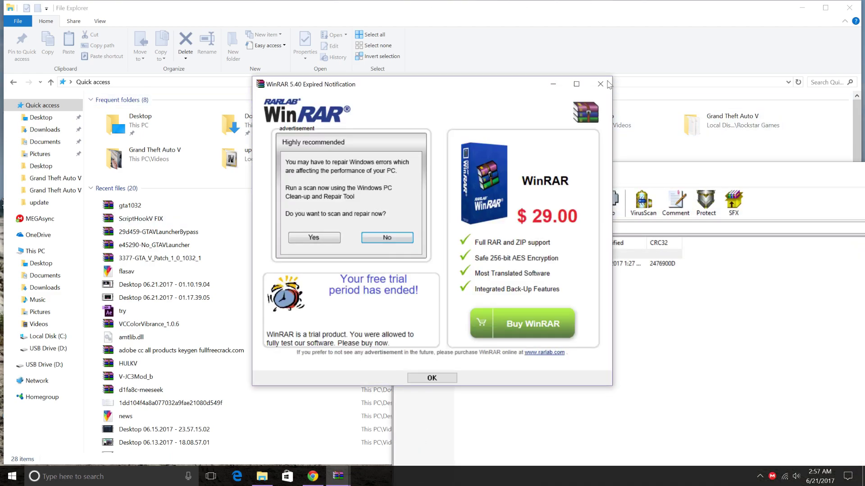
pyautogui.click(601, 84)
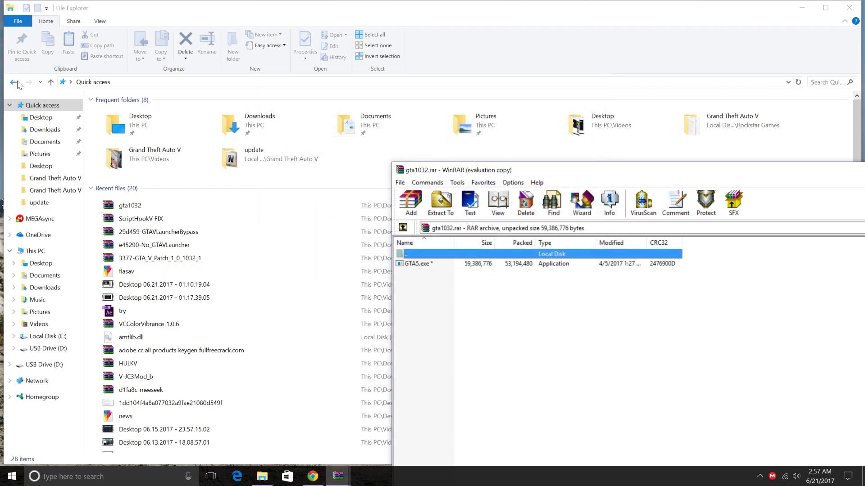
pyautogui.click(16, 83)
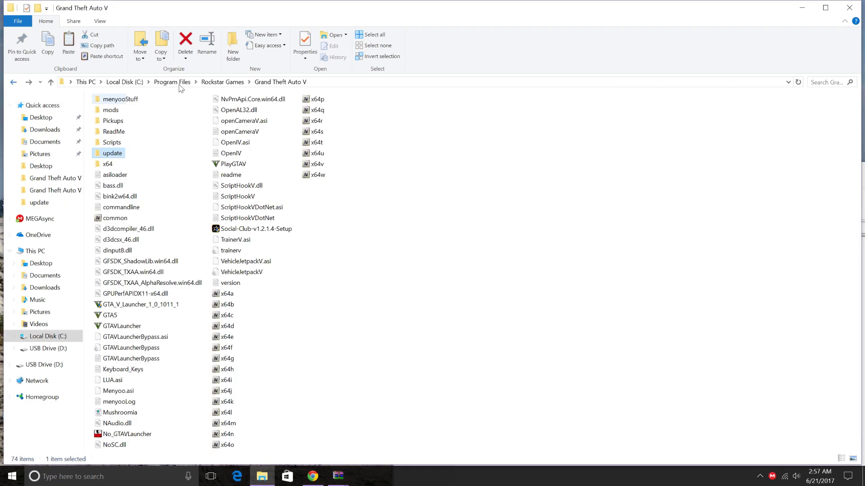
pyautogui.click(347, 480)
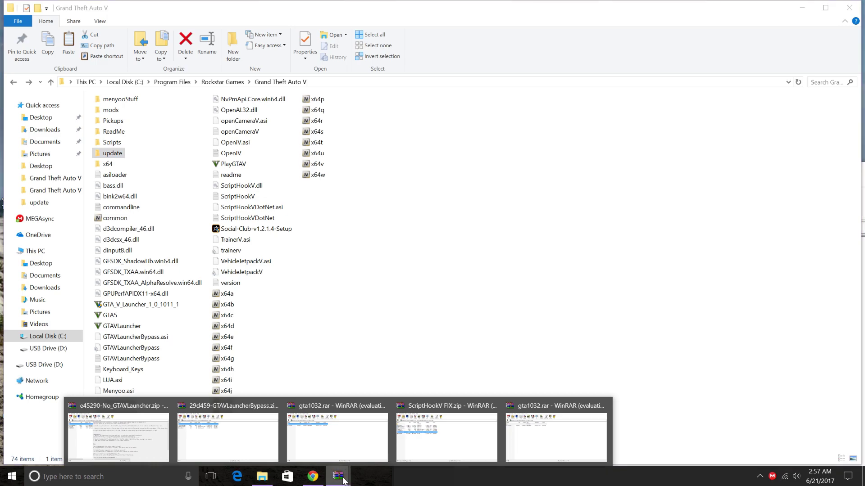
pyautogui.click(576, 435)
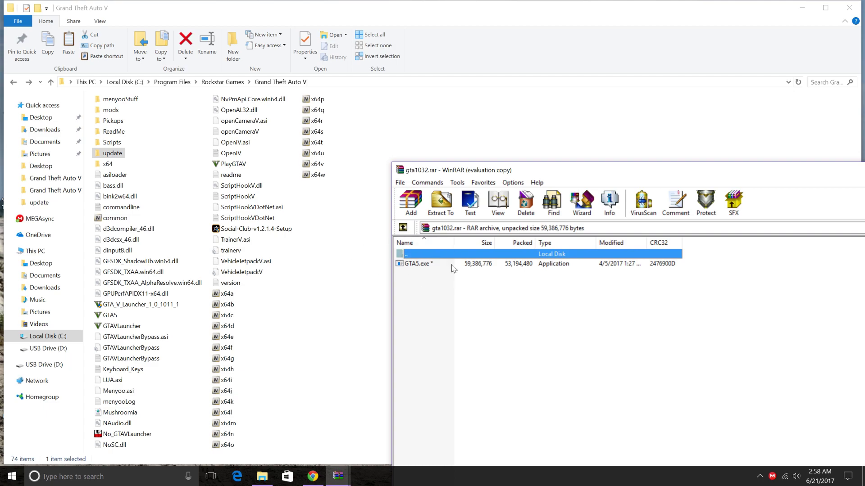
pyautogui.moveTo(526, 176); pyautogui.dragTo(190, 206)
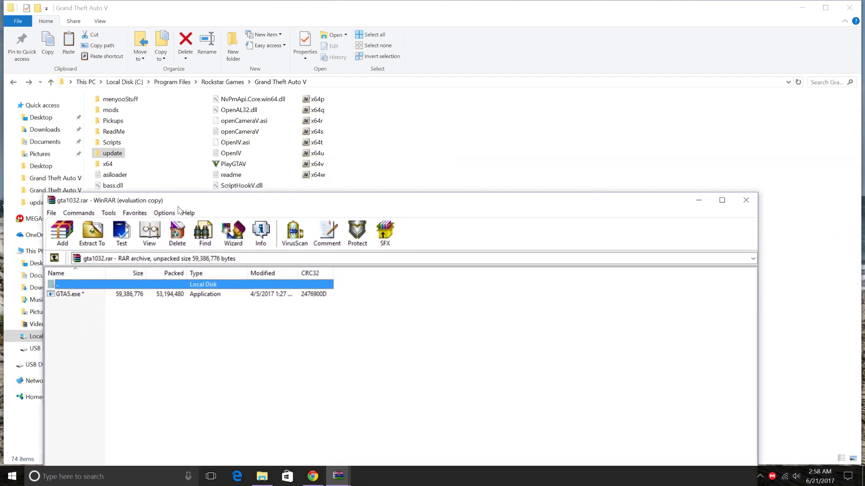
pyautogui.click(758, 200)
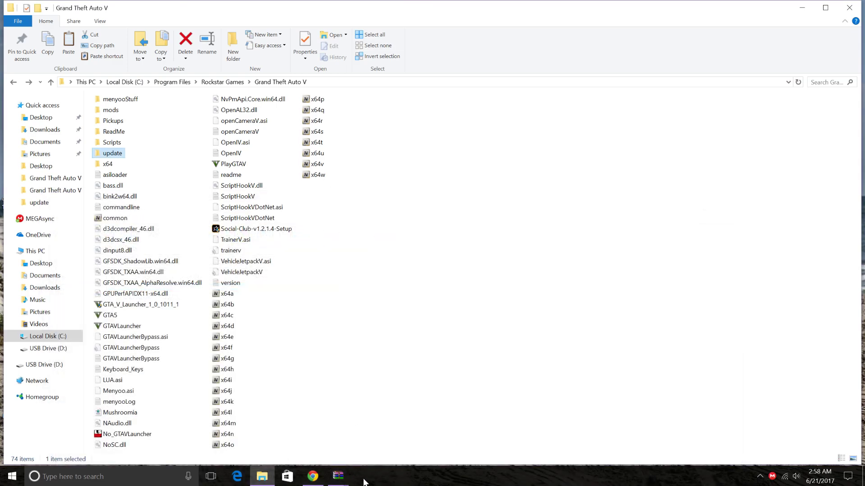
pyautogui.moveTo(339, 476)
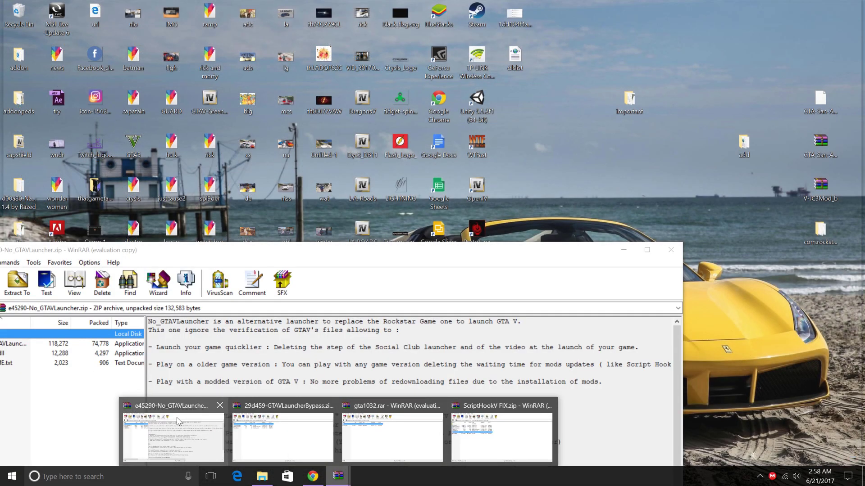
# Drag No_GTAVLauncher.exe and NoSC.dll from e45290-No_GTAVLauncher.zip into the game folder, replacing the existing copies
pyautogui.click(178, 422)
pyautogui.moveTo(304, 93); pyautogui.dragTo(364, 145)
pyautogui.moveTo(265, 146); pyautogui.dragTo(494, 146)
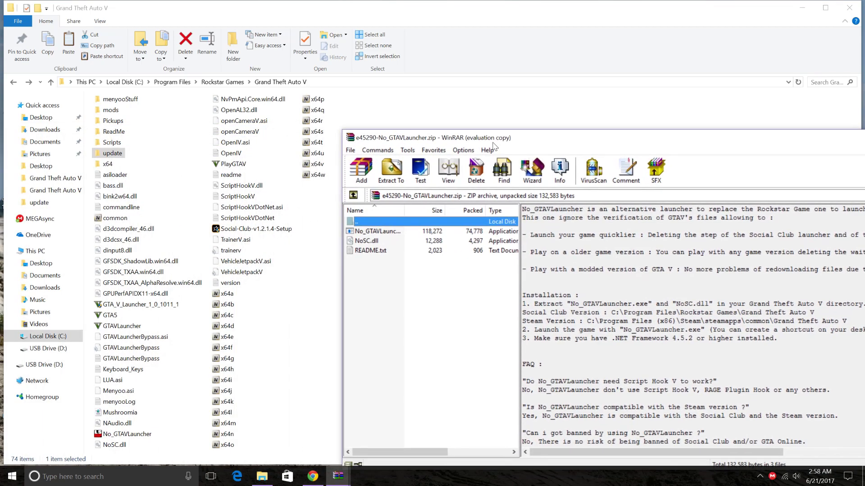
pyautogui.click(364, 231)
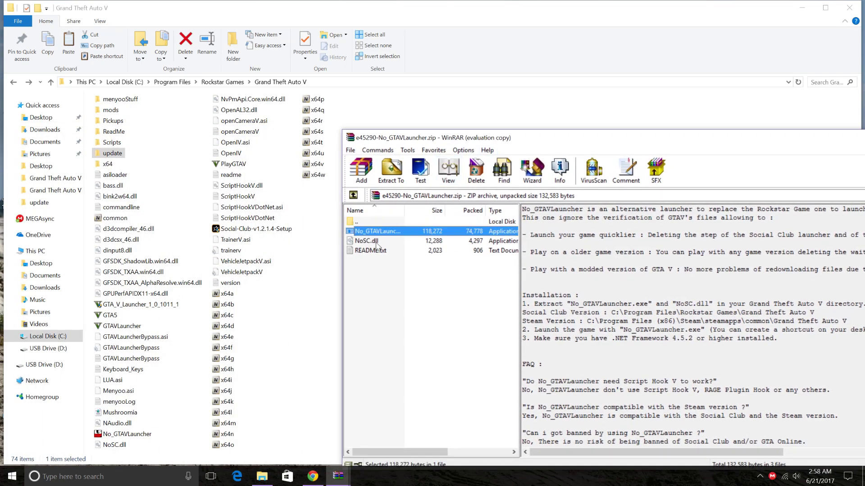
pyautogui.keyDown('ctrl'); pyautogui.click(377, 244); pyautogui.keyUp('ctrl')
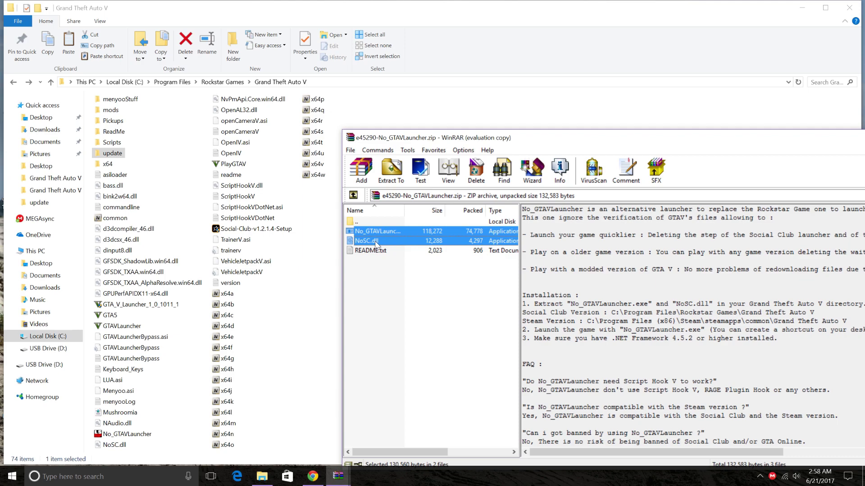
pyautogui.moveTo(377, 244); pyautogui.dragTo(297, 309)
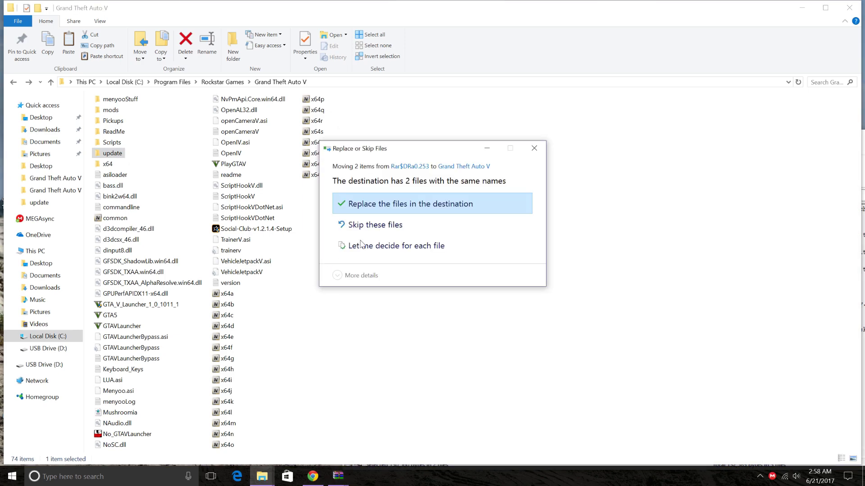
pyautogui.click(389, 205)
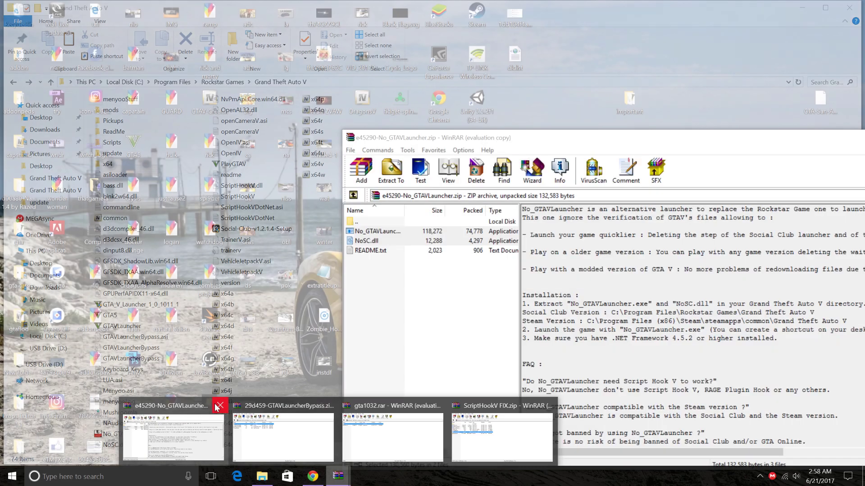
# Replace the game folder's GTAVLauncherBypass ASI and config files with those from 29d459-GTAVLauncherBypass.zip
pyautogui.click(221, 406)
pyautogui.click(229, 431)
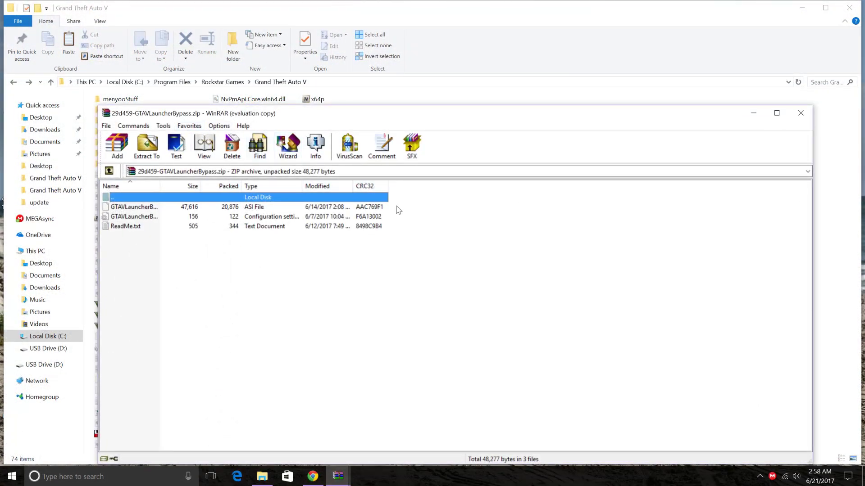
pyautogui.click(383, 209)
pyautogui.keyDown('shift'); pyautogui.click(383, 217); pyautogui.keyUp('shift')
pyautogui.moveTo(311, 118); pyautogui.dragTo(626, 172)
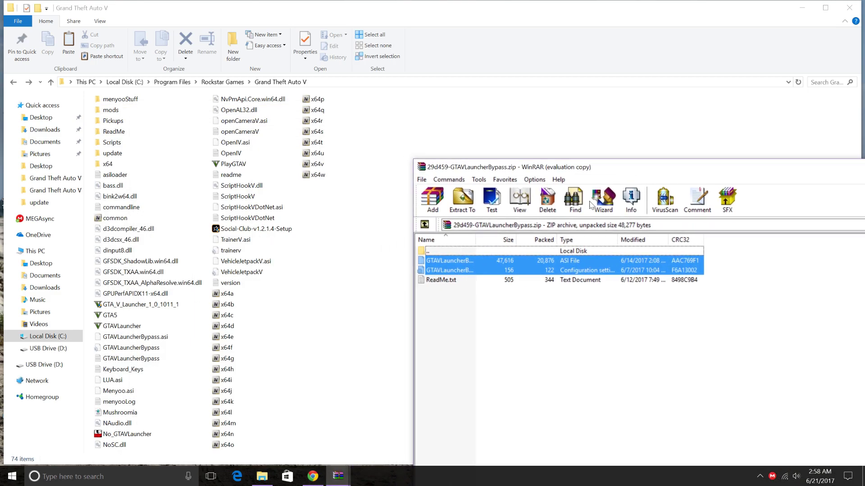
pyautogui.moveTo(511, 269); pyautogui.dragTo(363, 298)
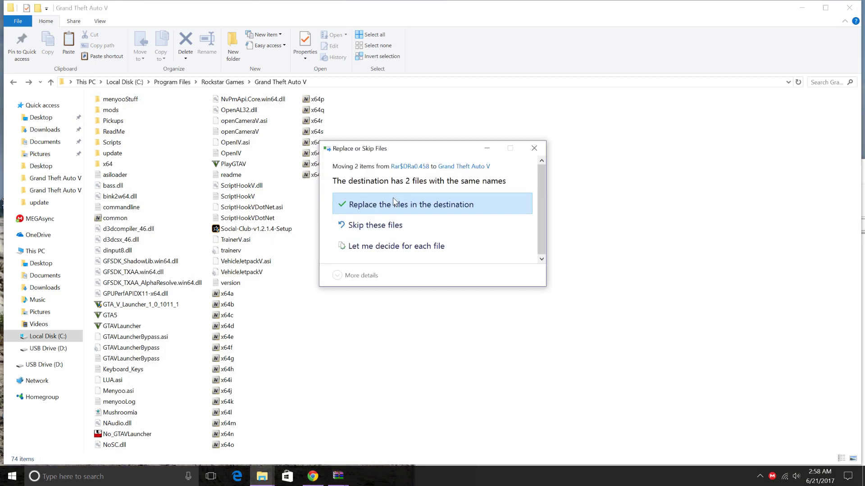
pyautogui.click(360, 223)
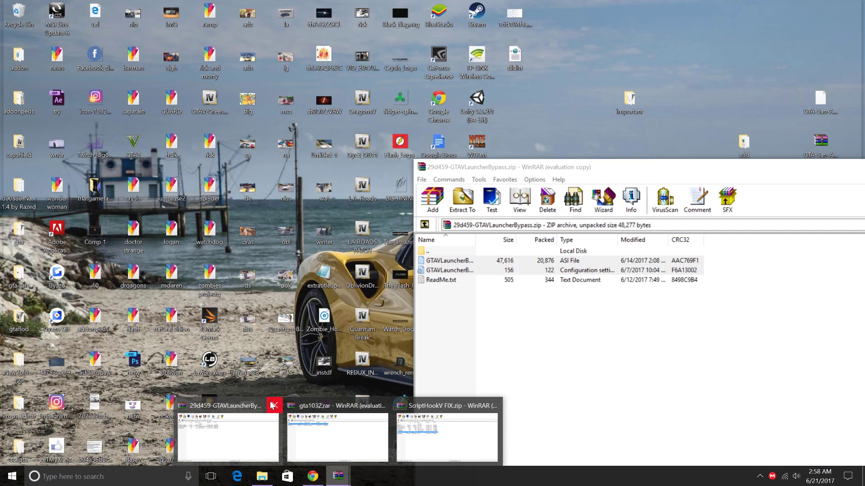
pyautogui.click(273, 405)
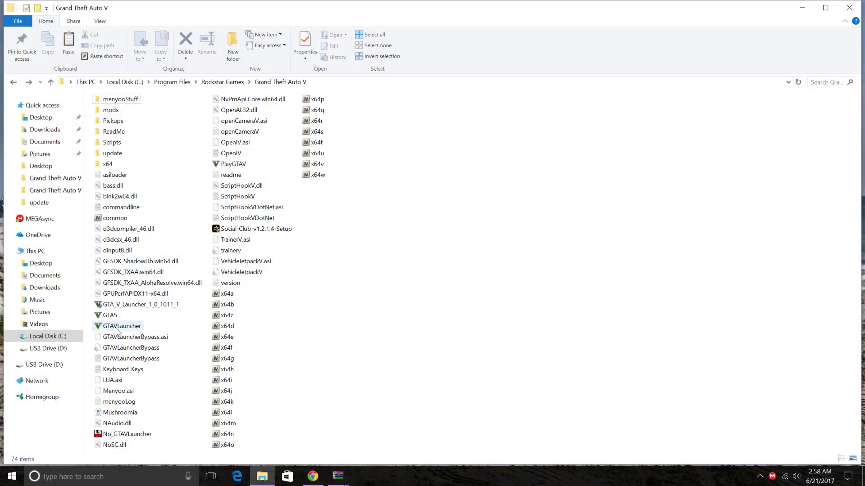
# Run No_GTAVLauncher to start GTA V, reaching its legal screens and Social Club sign-in prompt
pyautogui.doubleClick(134, 437)
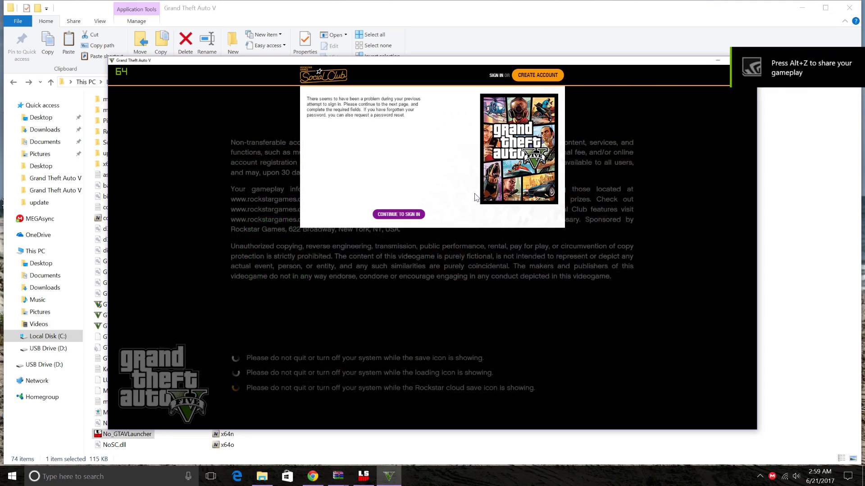
# Sign in to Social Club with Remember me and Auto Sign in both enabled
pyautogui.click(398, 214)
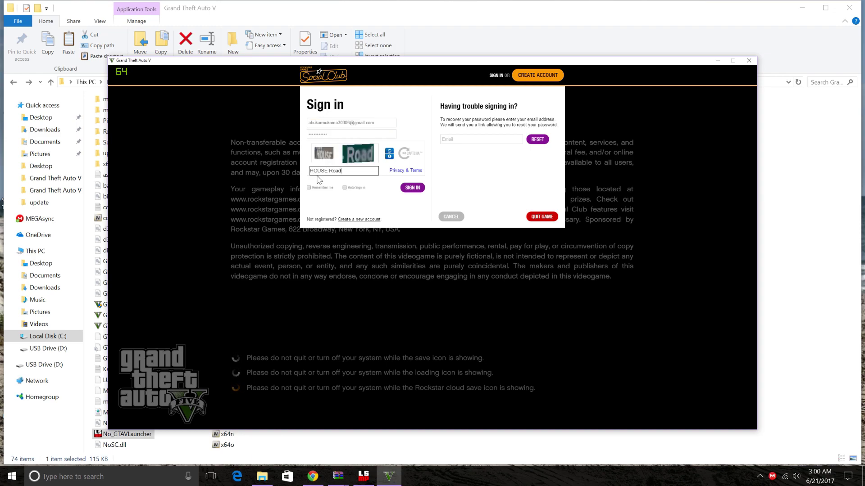
pyautogui.click(309, 187)
pyautogui.click(345, 187)
pyautogui.click(412, 187)
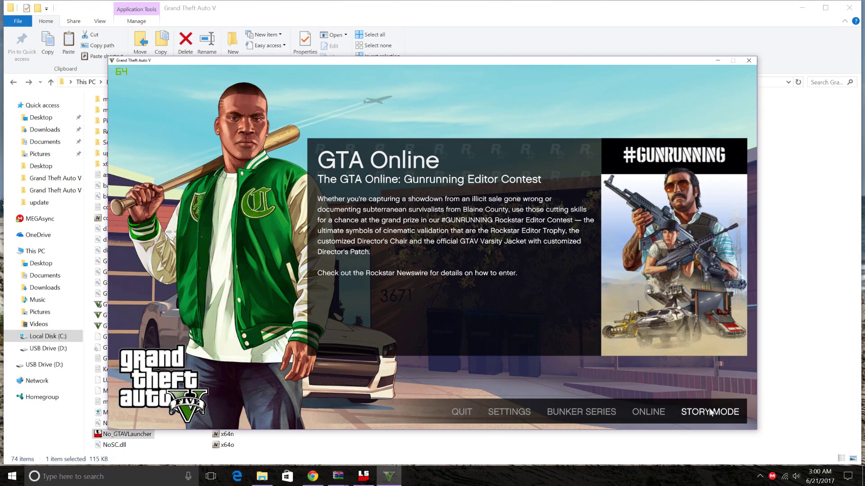
# Start Story Mode and walk Franklin through the front door outside
pyautogui.click(711, 412)
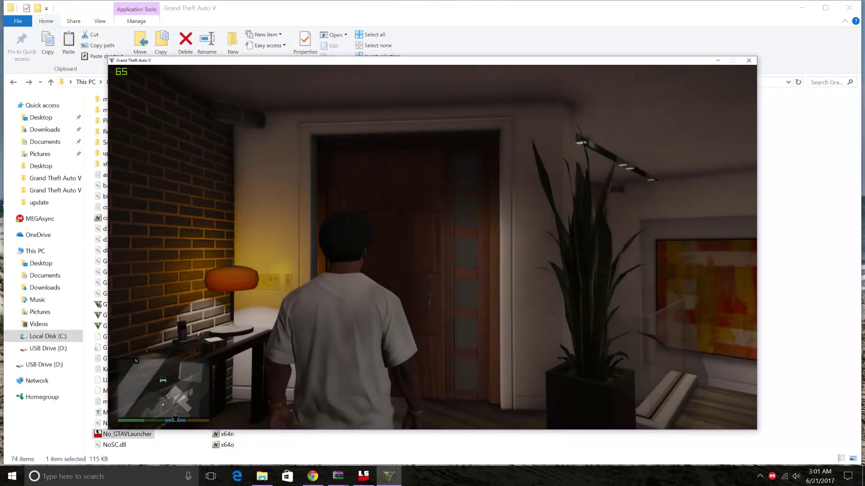
pyautogui.press('w')
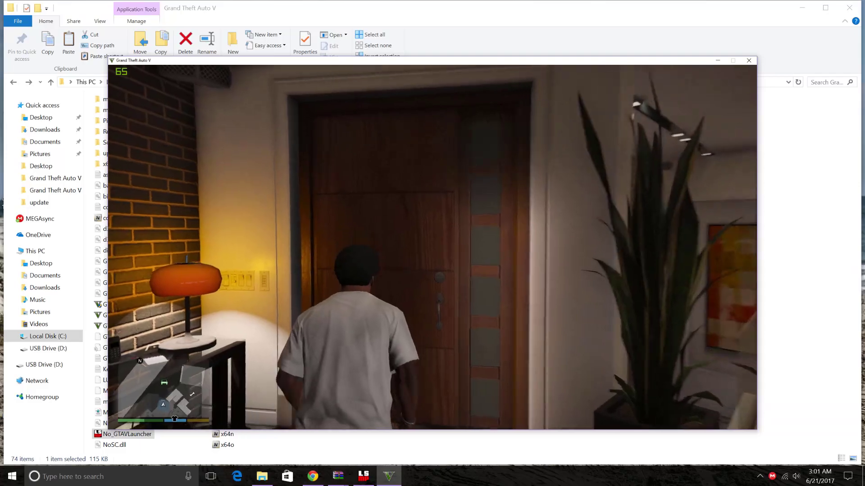
pyautogui.press('w')
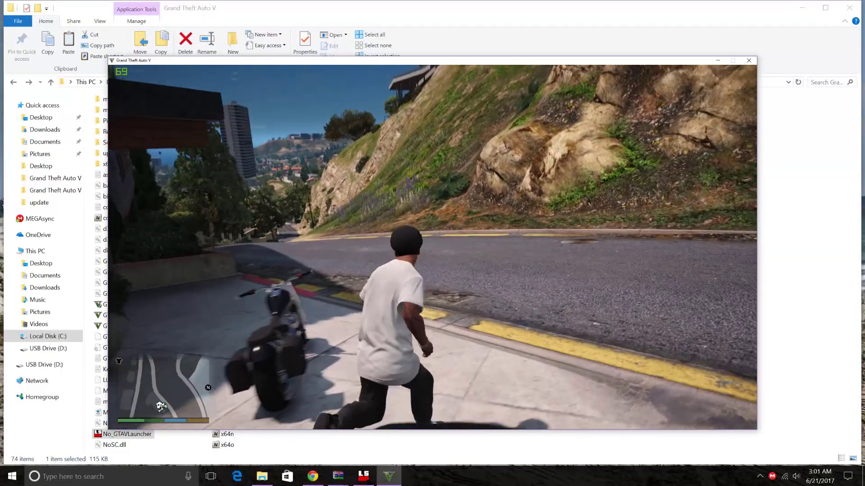